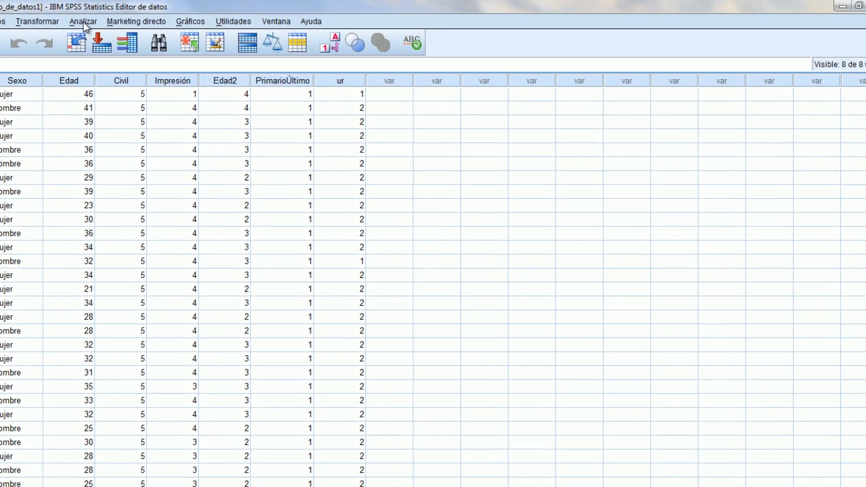
Start a Frequencies analysis from the descriptive statistics and add Sexo del encuestado [Sexo] to its variables
click(167, 19)
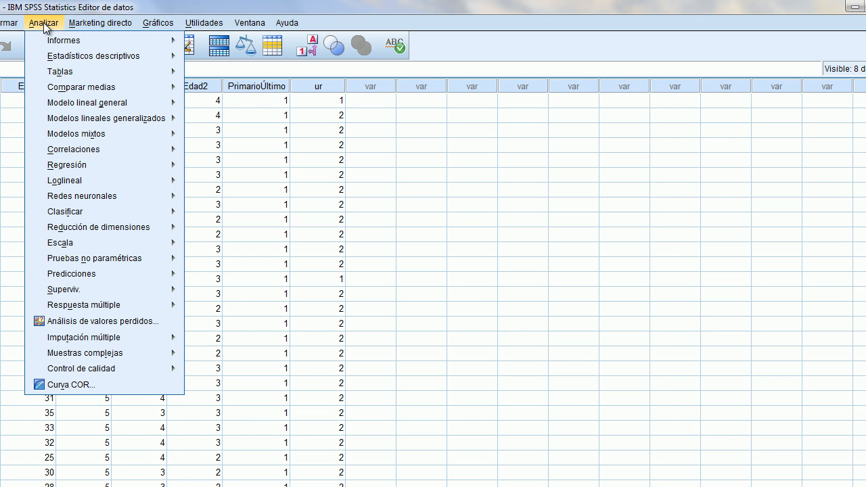
mouse_move(145, 56)
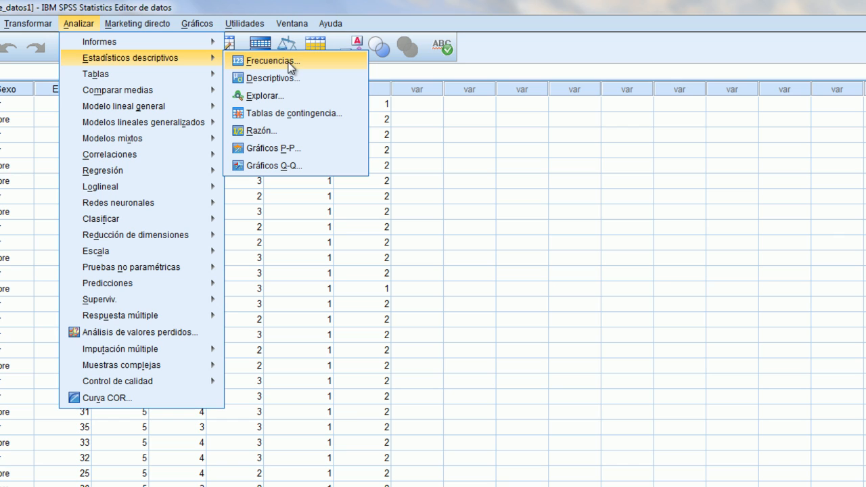
click(289, 63)
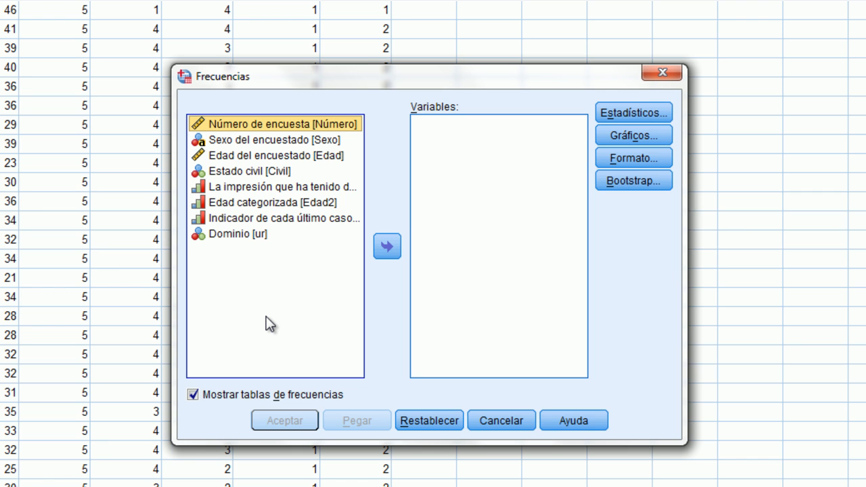
click(303, 206)
click(239, 142)
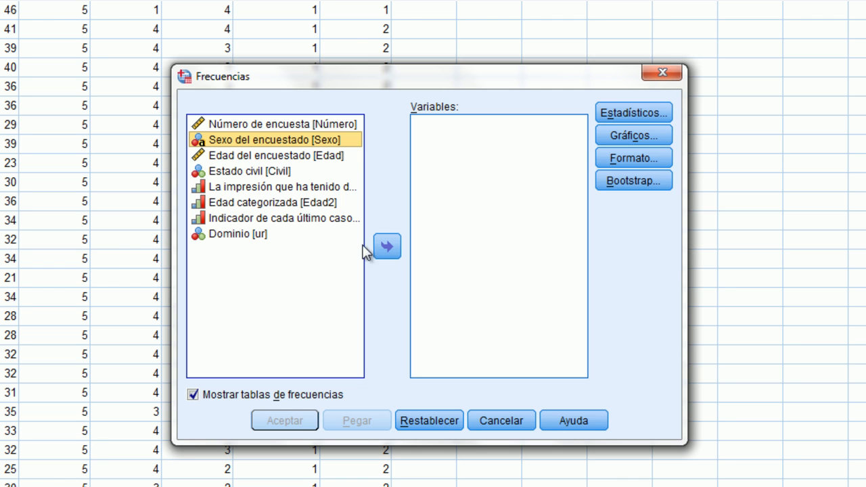
click(387, 246)
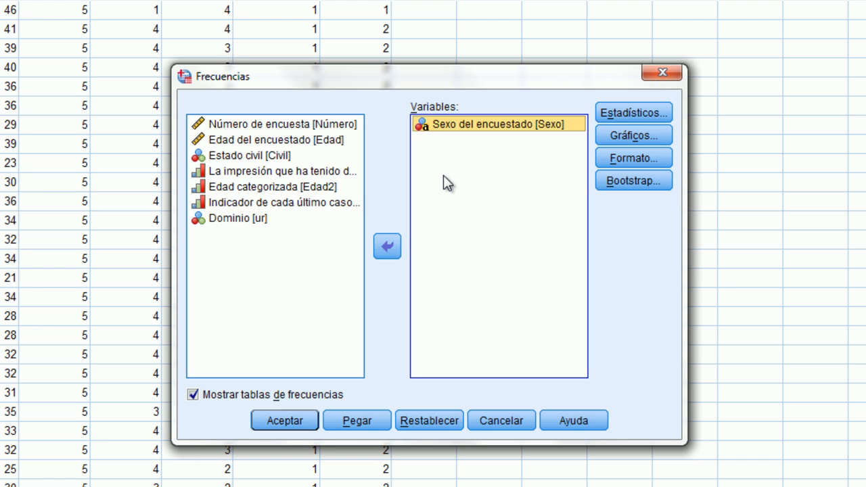
Add Estado civil [Civil] to the analysis variables and run the frequencies
click(246, 173)
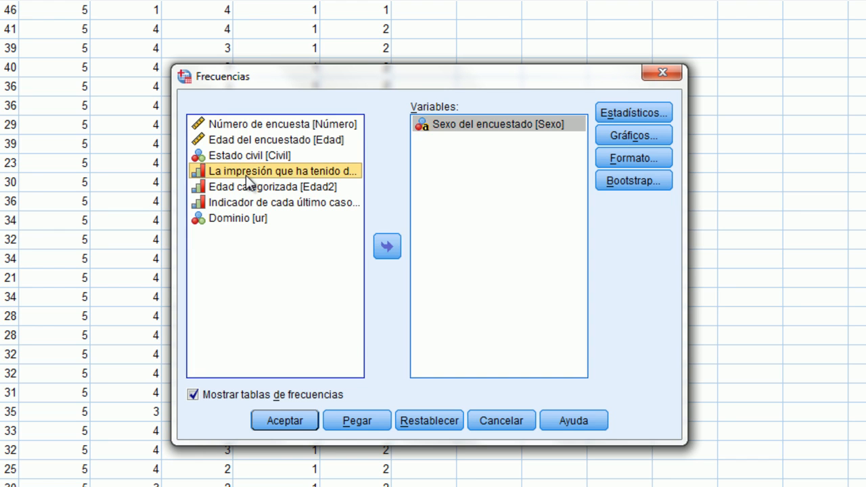
click(255, 201)
click(237, 155)
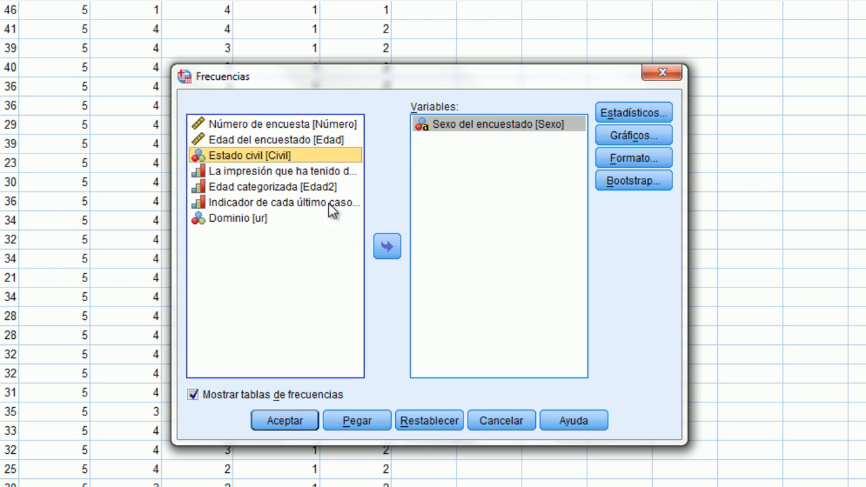
click(382, 248)
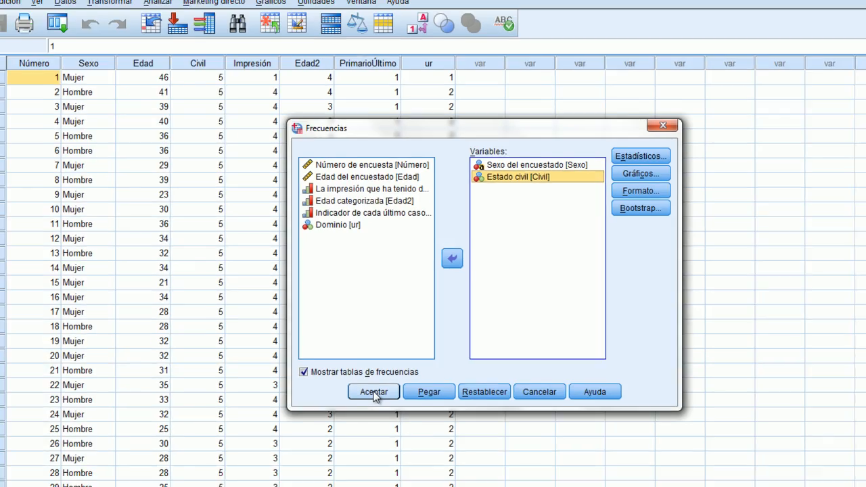
click(285, 420)
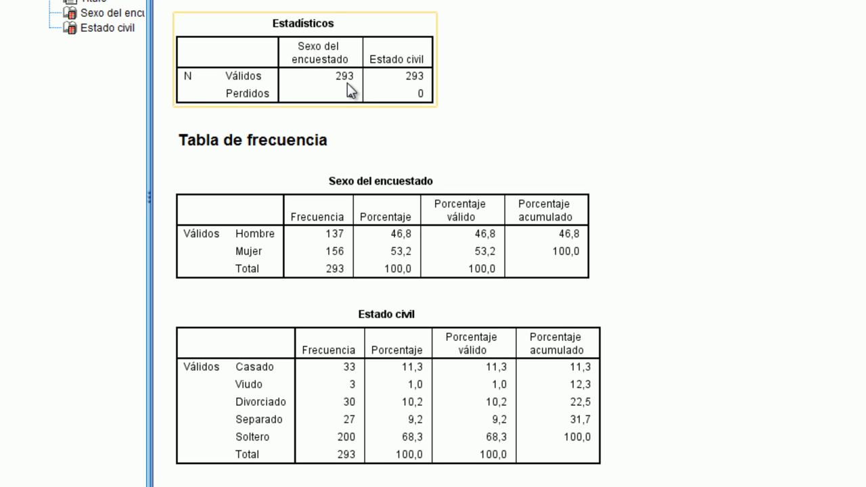
Reopen the Frequencies analysis and remove Estado civil [Civil] and Sexo del encuestado [Sexo] from its variables
click(542, 137)
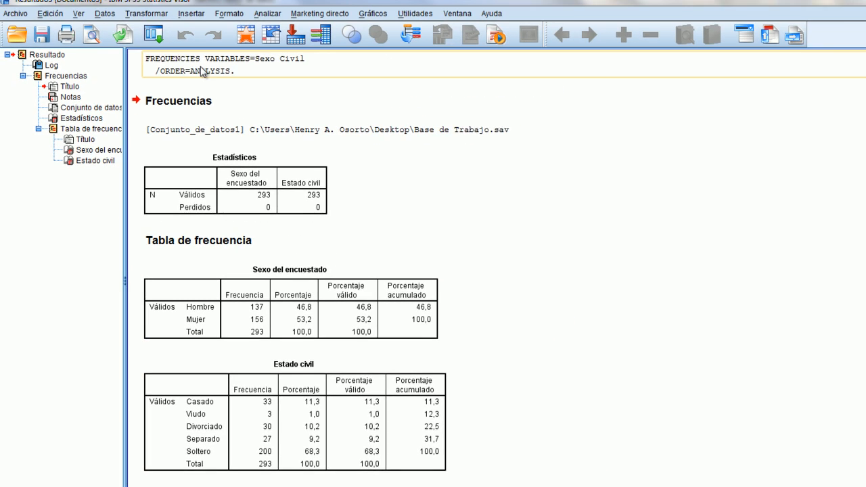
click(153, 33)
click(161, 61)
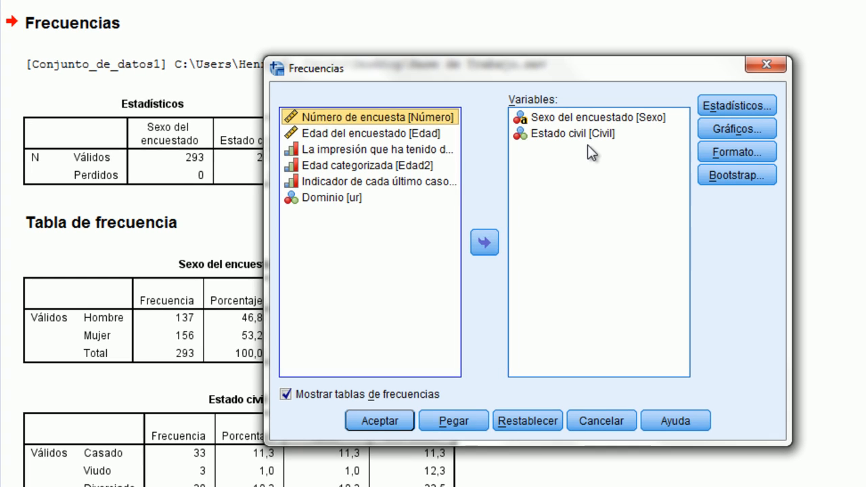
click(545, 151)
click(475, 248)
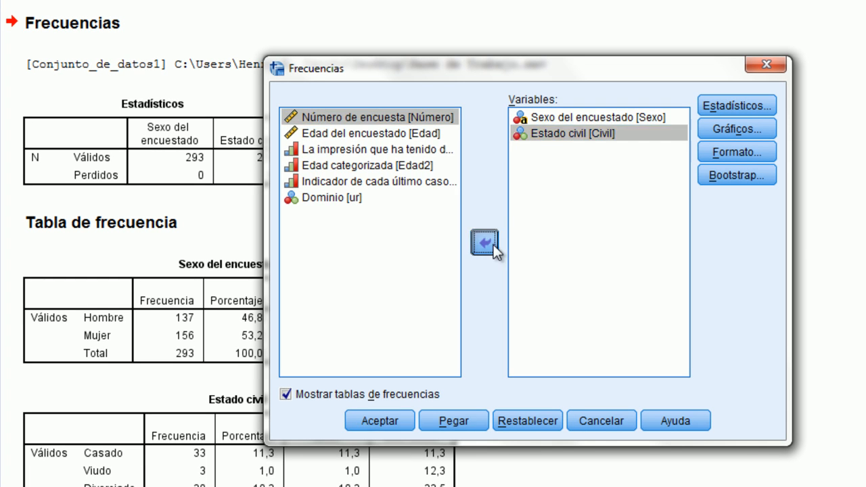
click(547, 119)
click(487, 242)
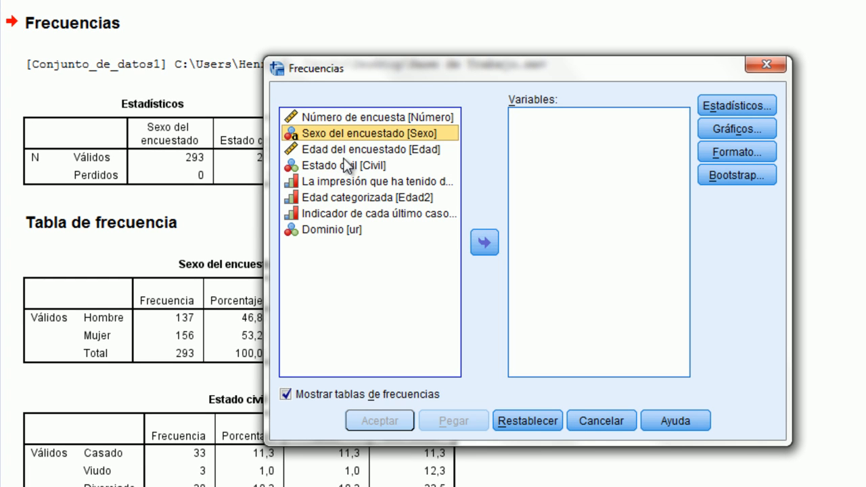
Add Edad del encuestado [Edad] as the analysis variable and run the frequencies
click(322, 150)
click(482, 244)
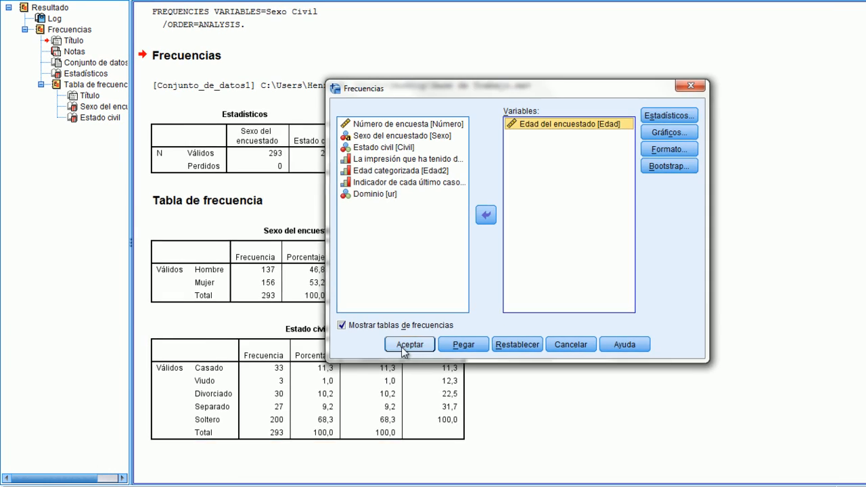
click(405, 345)
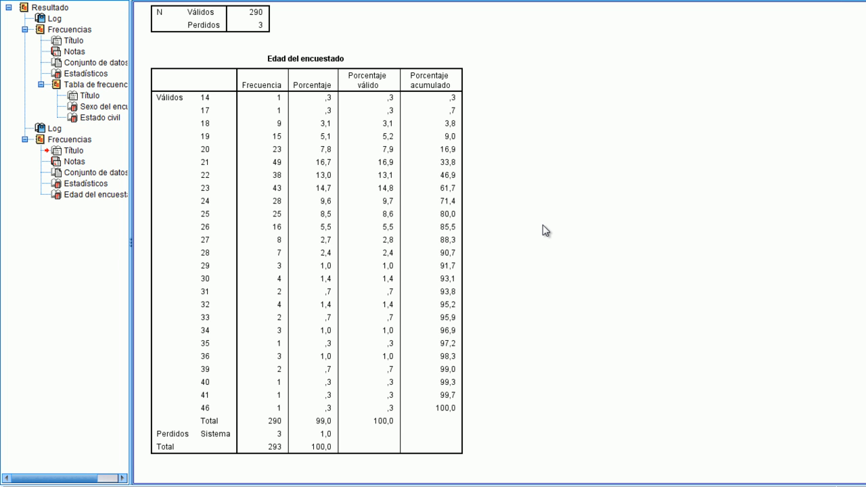
Reopen the Frequencies analysis for Edad and request the Media, Mediana, Moda and Cuartiles statistics
click(163, 43)
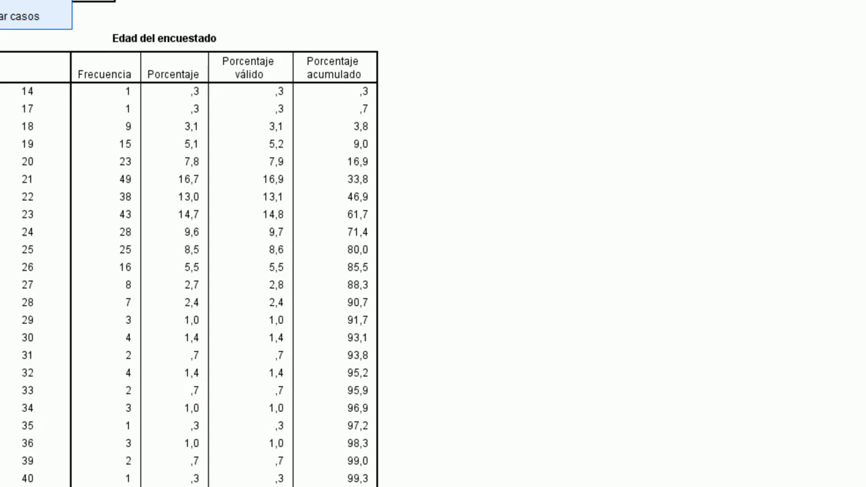
click(161, 58)
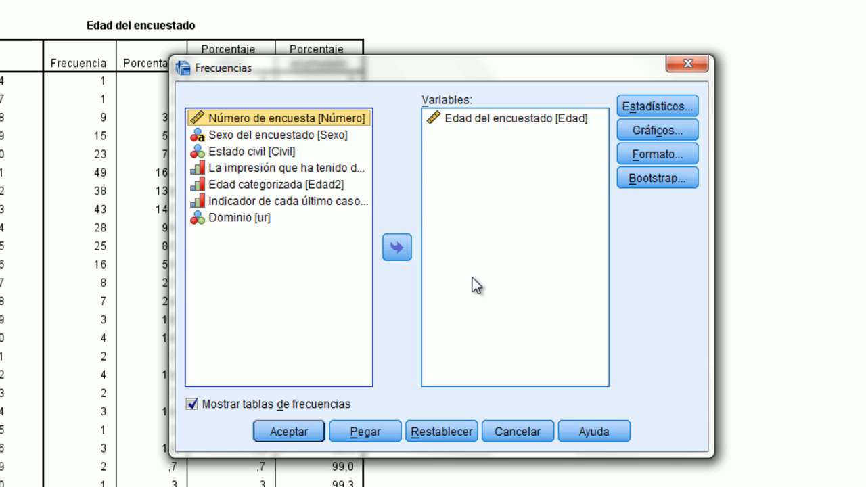
click(639, 108)
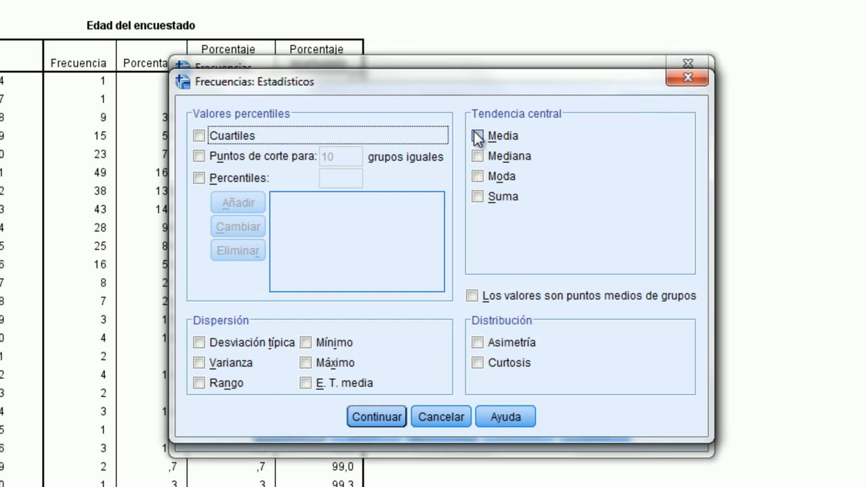
click(491, 133)
click(500, 157)
click(495, 177)
click(238, 133)
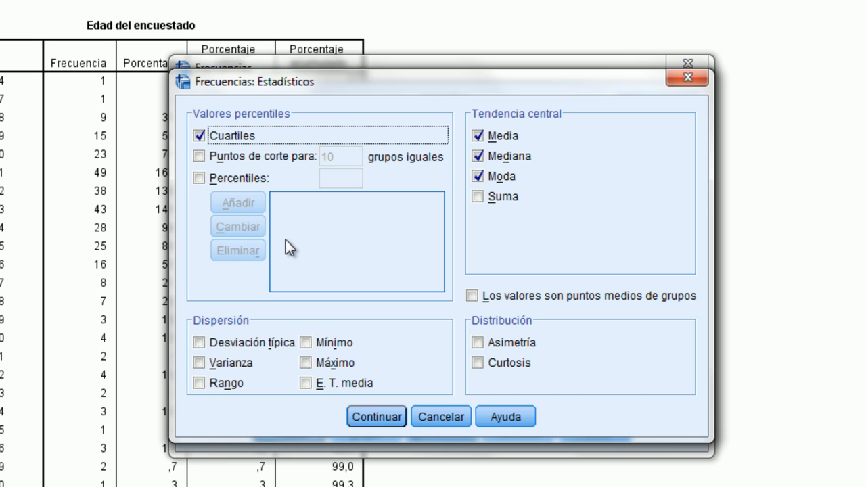
Request the dispersion statistics Desviación típica, Varianza, Rango, Mínimo and Máximo
click(245, 343)
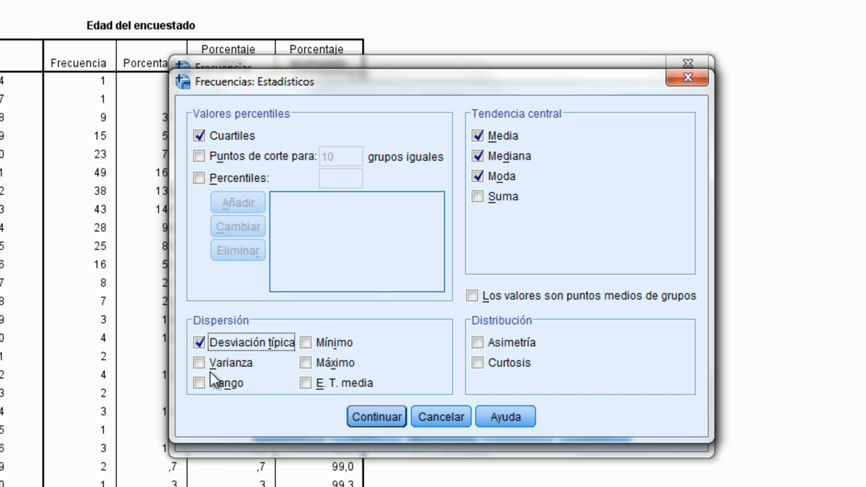
click(212, 363)
click(220, 384)
click(320, 344)
click(320, 363)
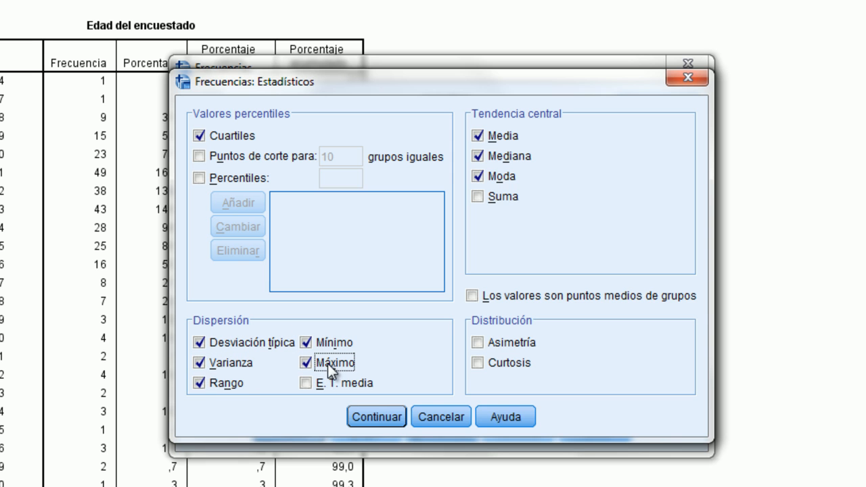
Add the distribution statistics Asimetría and Curtosis, accept the statistics selection and run the analysis
click(507, 343)
click(498, 364)
click(382, 417)
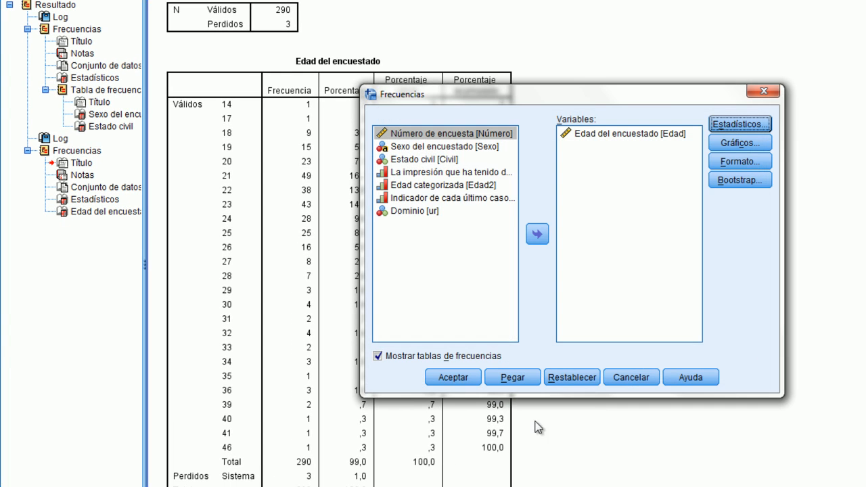
click(467, 380)
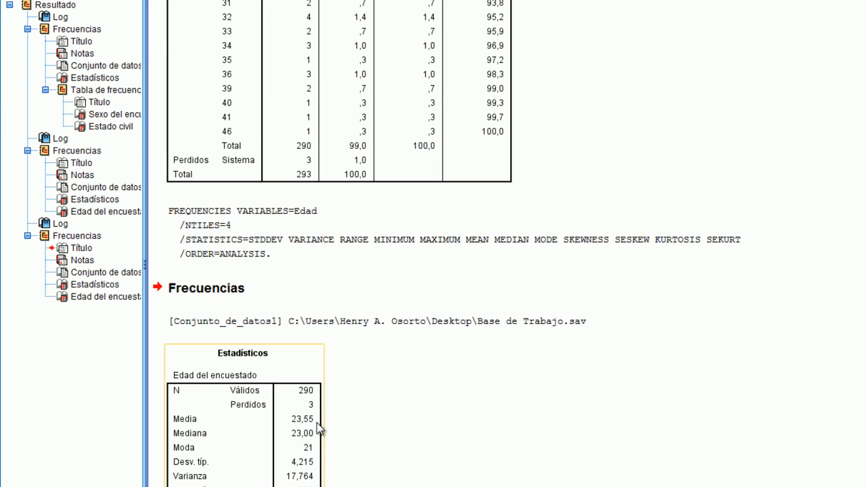
Examine the Estadísticos table for Edad del encuestado, including skewness, kurtosis, range and percentiles, and the frequency table below it
scroll(324, 413, down, 5)
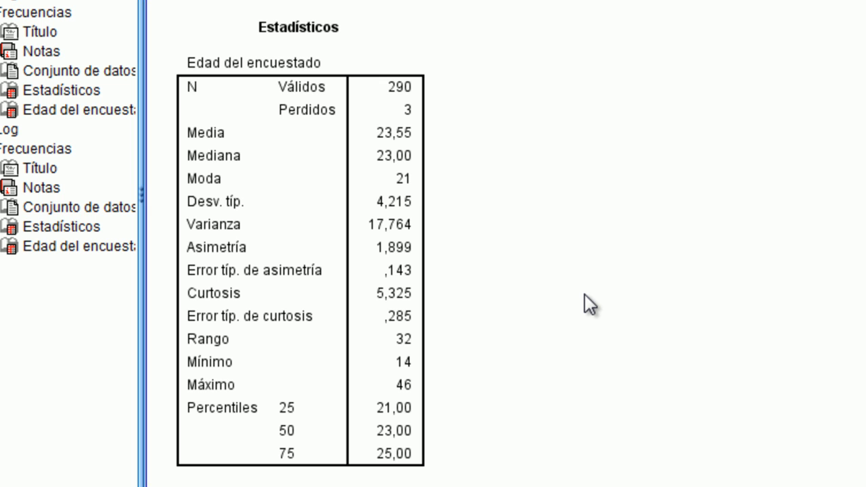
click(385, 266)
click(435, 268)
click(296, 305)
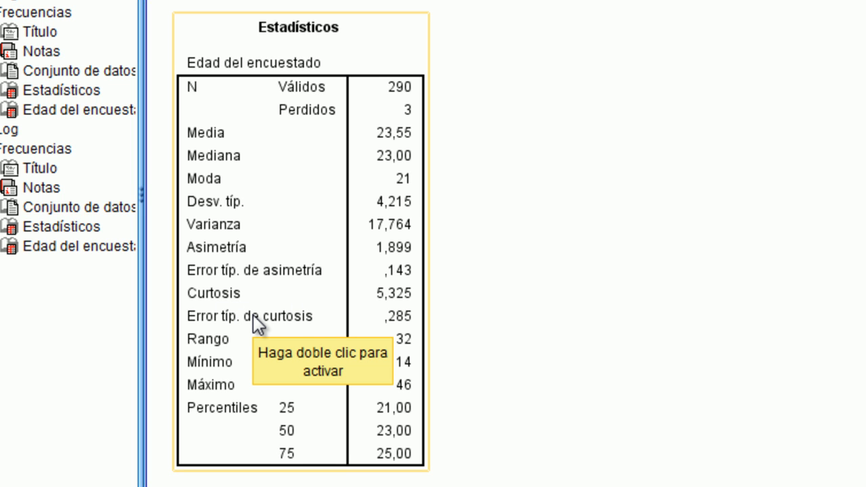
click(542, 306)
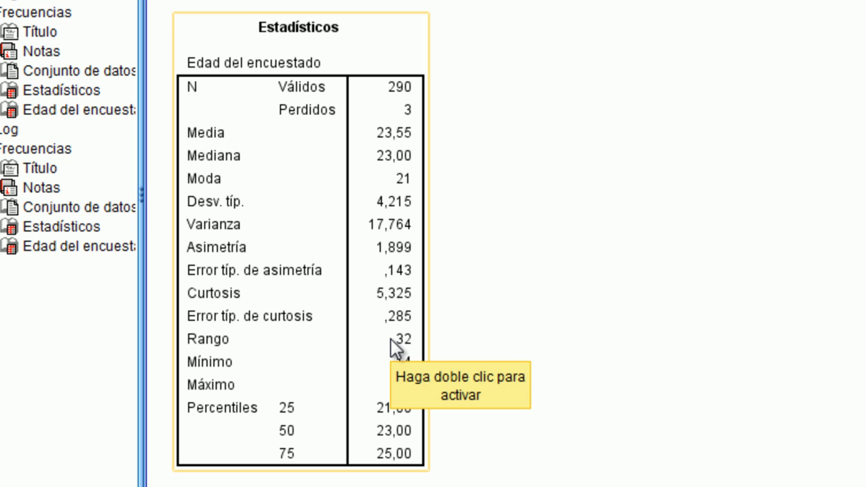
click(526, 370)
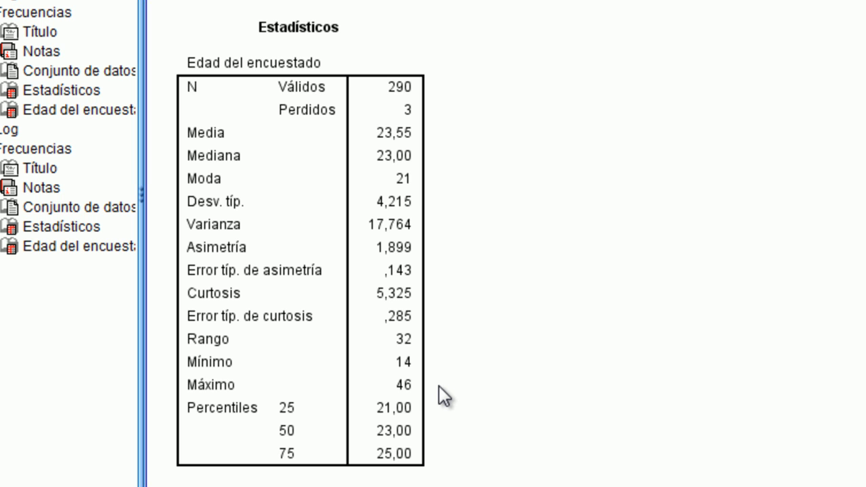
click(407, 388)
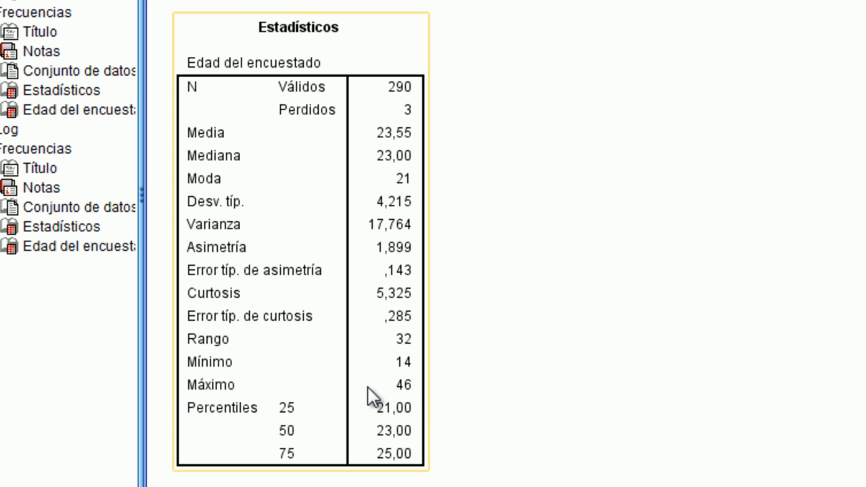
click(467, 388)
scroll(545, 352, down, 3)
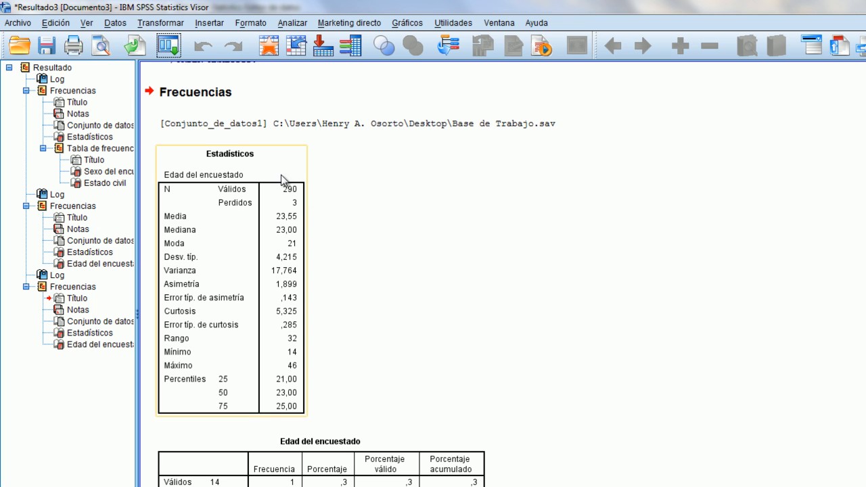
scroll(468, 368, down, 3)
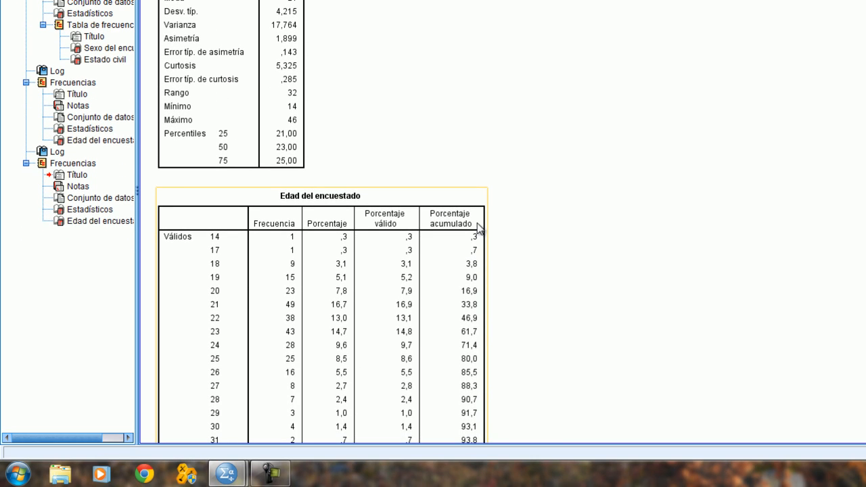
Reopen the Frequencies analysis for Edad and set its chart type to Histogramas with the normal curve shown
click(187, 52)
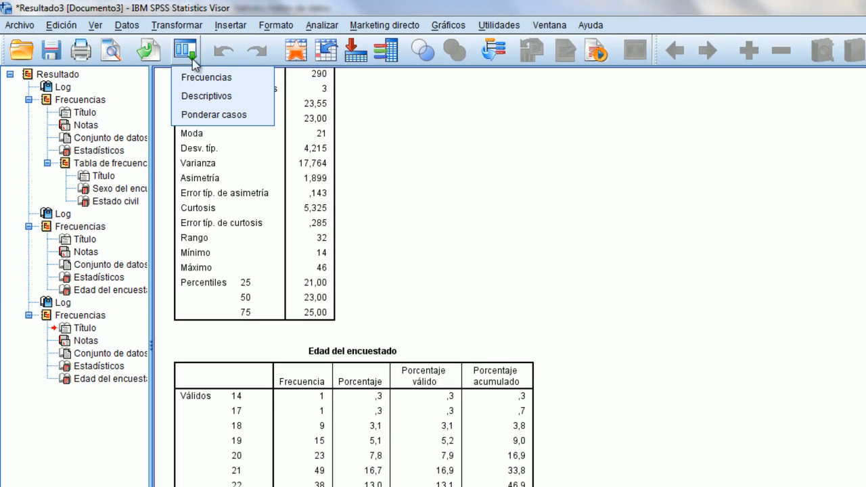
click(197, 77)
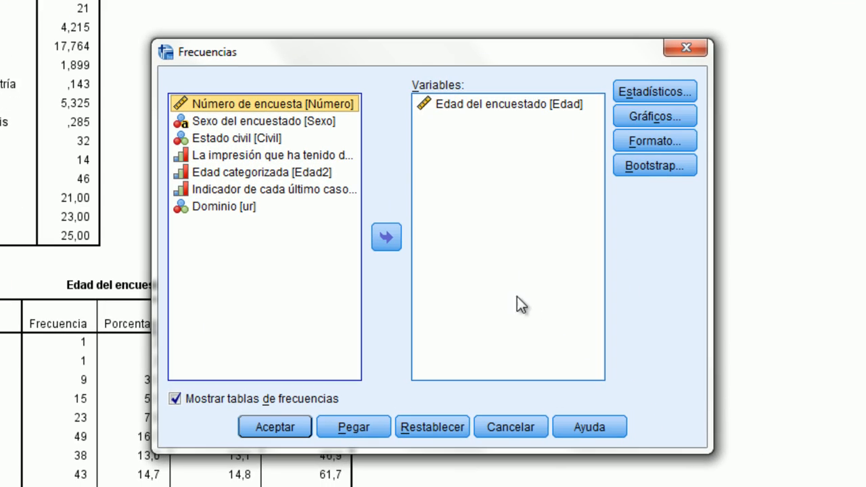
click(638, 118)
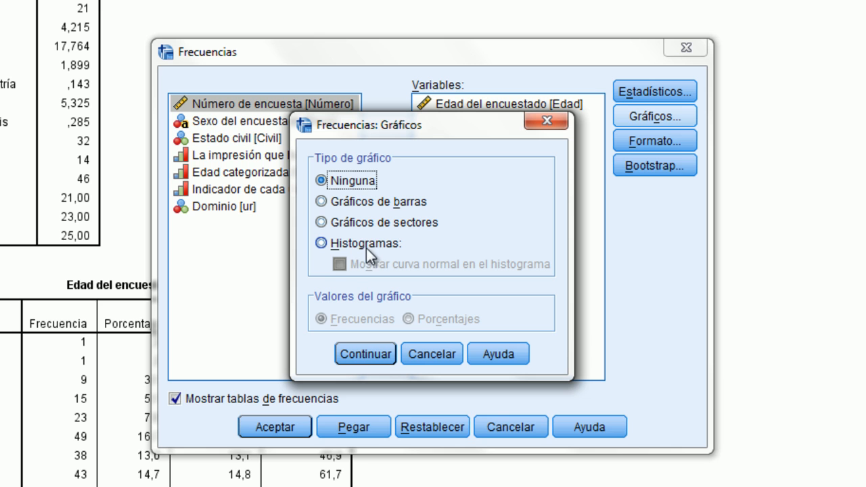
click(322, 245)
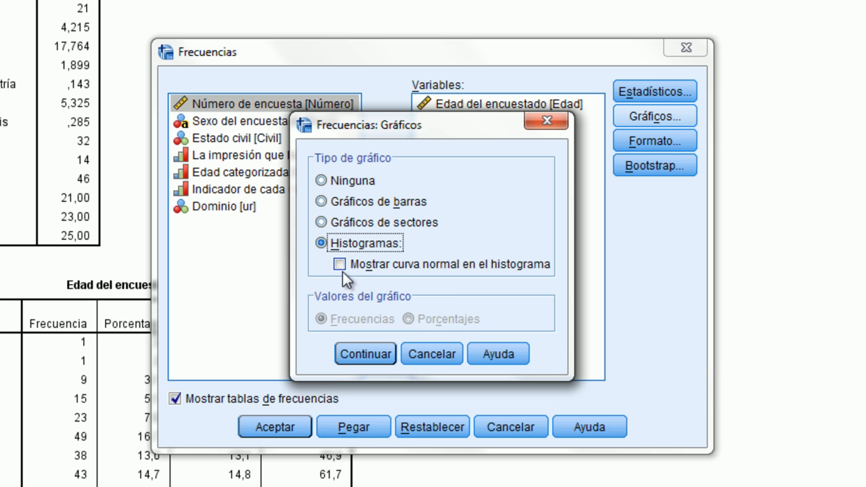
click(340, 265)
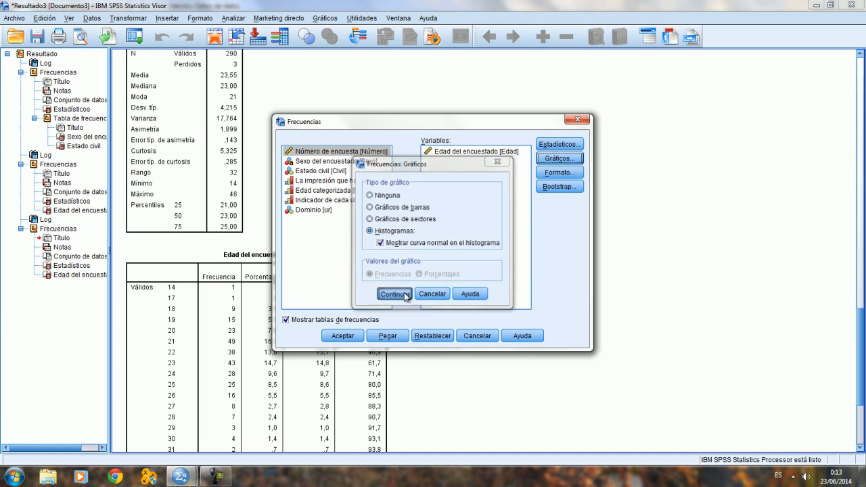
Run the Edad frequency analysis with the histogram settings accepted and bring the resulting histogram into view
click(515, 313)
click(342, 335)
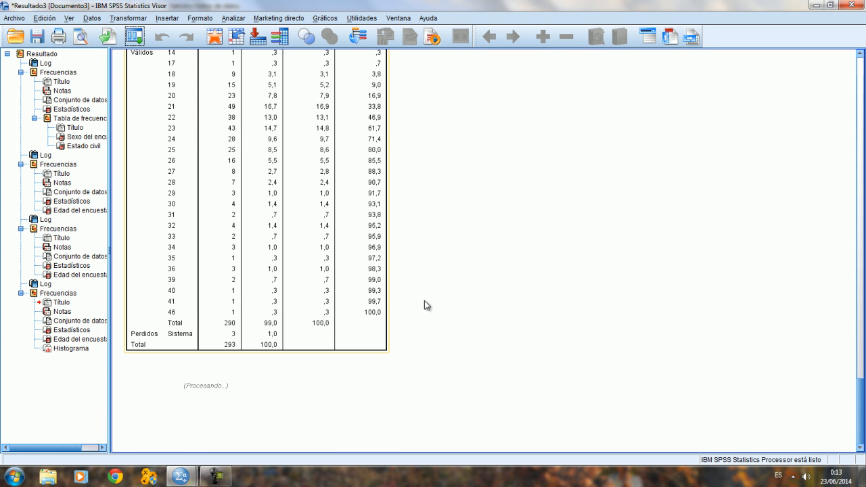
scroll(406, 365, down, 5)
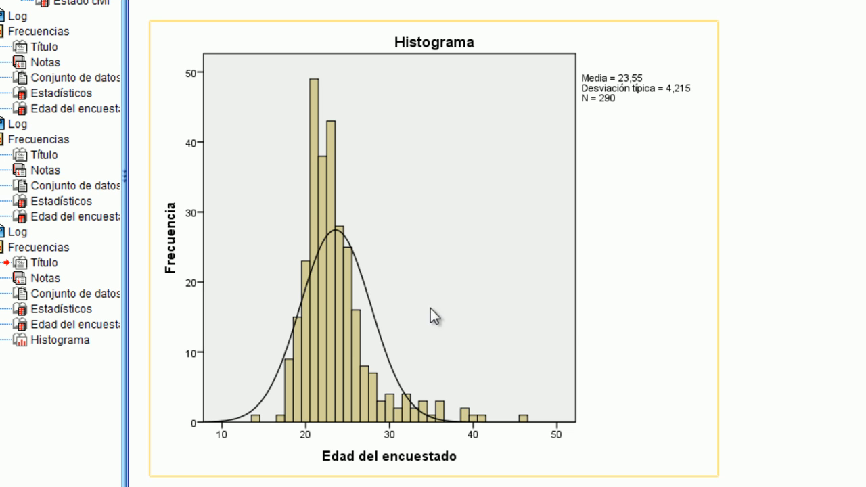
Examine the Estadísticos table for Edad del encuestado, including standard deviation and skewness, and compare it with the histogram's normal curve
scroll(426, 317, up, 20)
click(286, 296)
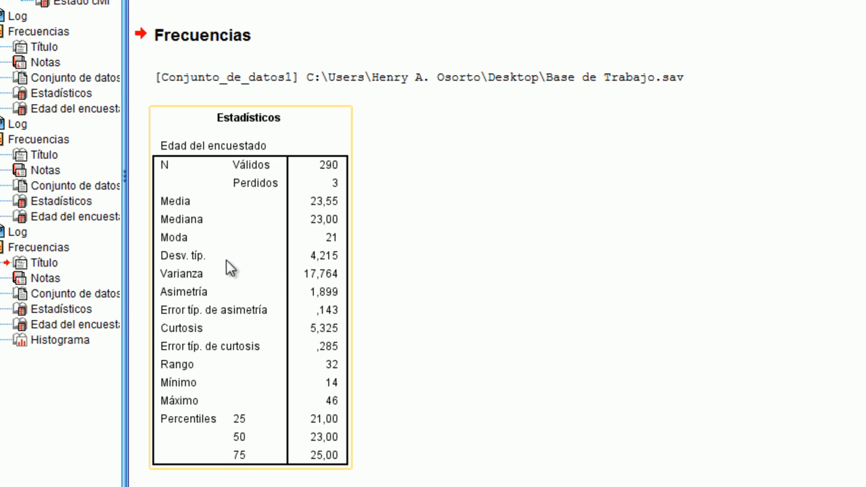
click(391, 312)
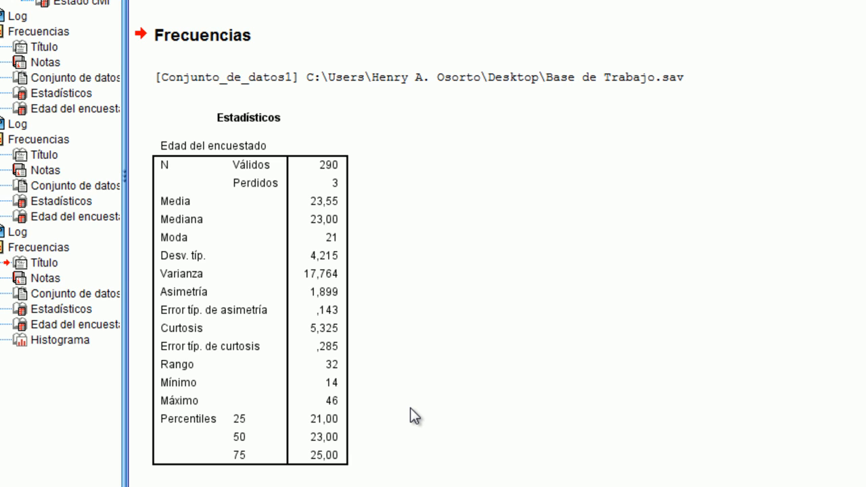
click(309, 260)
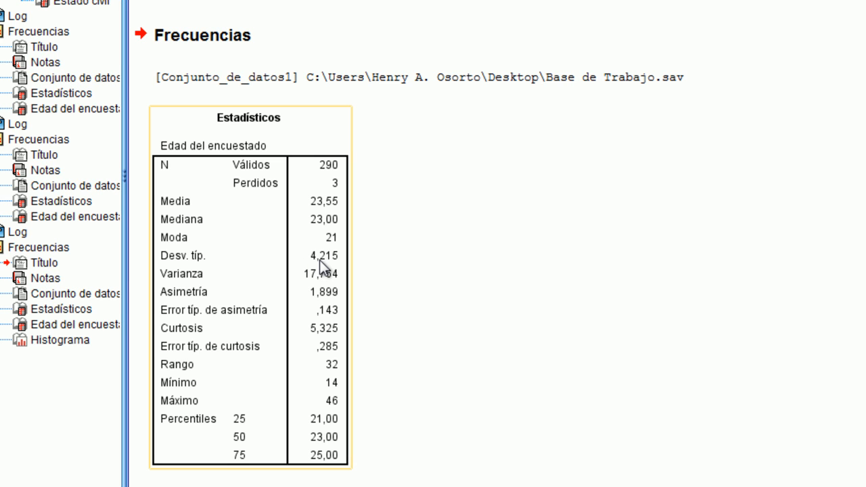
click(408, 308)
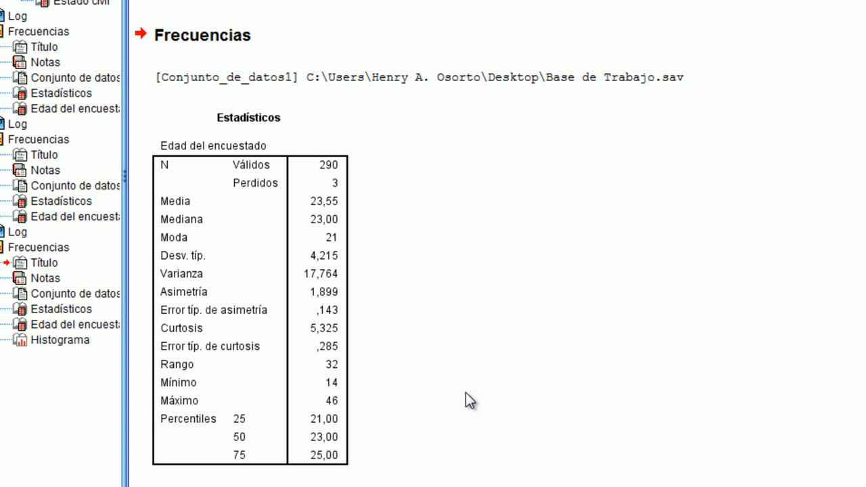
click(344, 356)
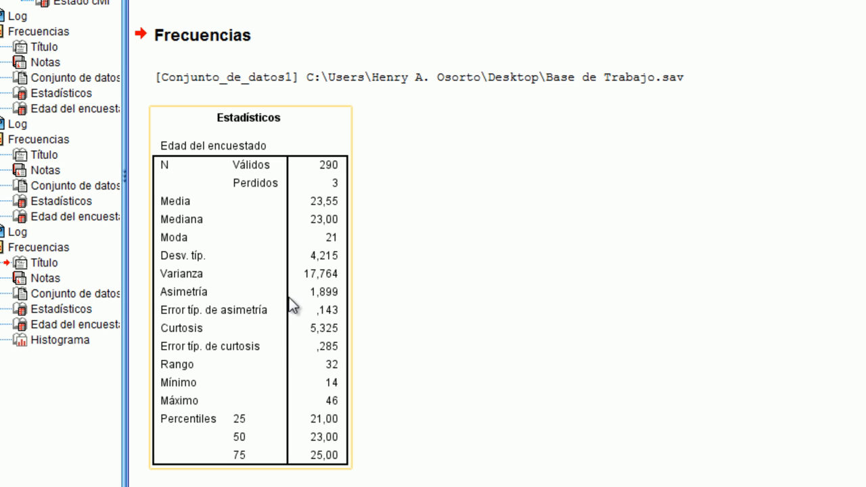
click(410, 354)
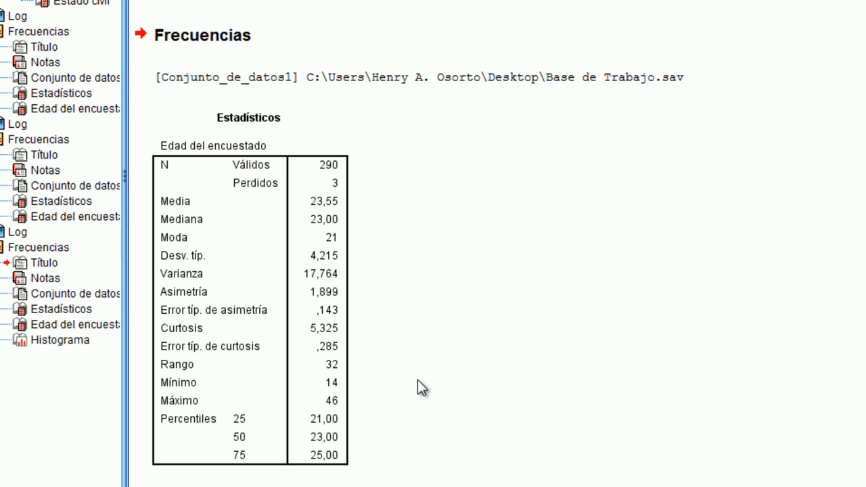
scroll(419, 387, down, 15)
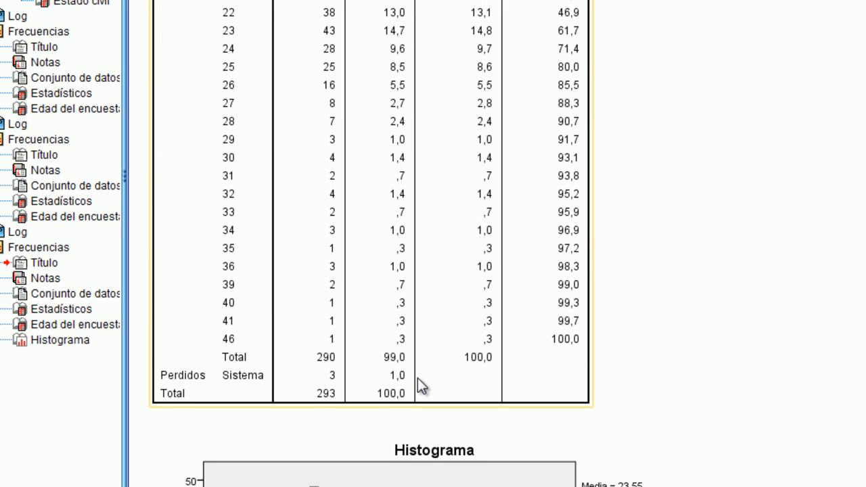
scroll(491, 435, down, 5)
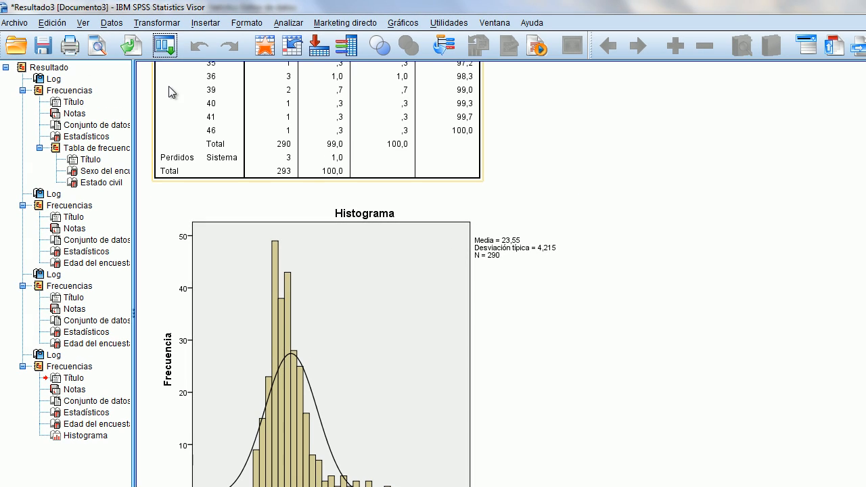
Reopen the Frequencies analysis from the recently used procedures
click(172, 49)
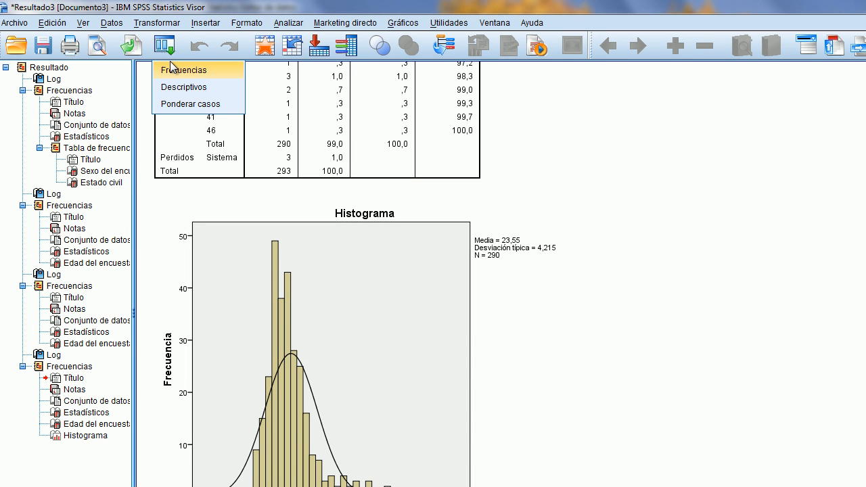
click(173, 71)
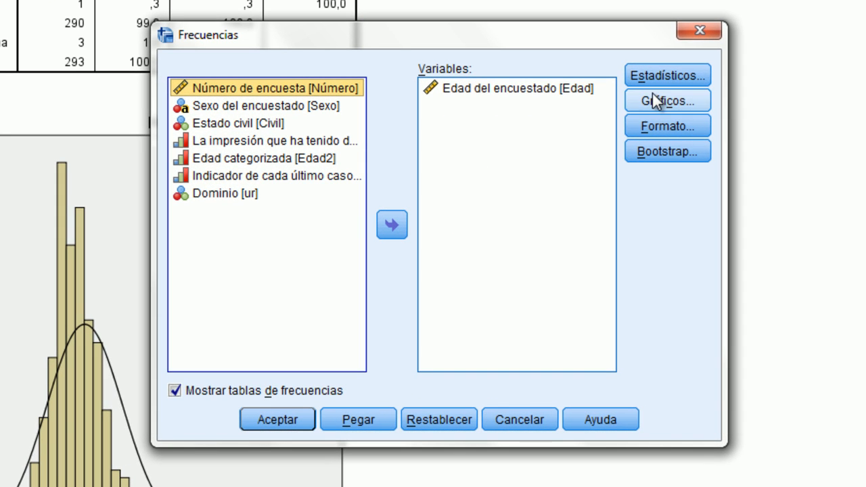
click(655, 79)
click(687, 43)
click(658, 100)
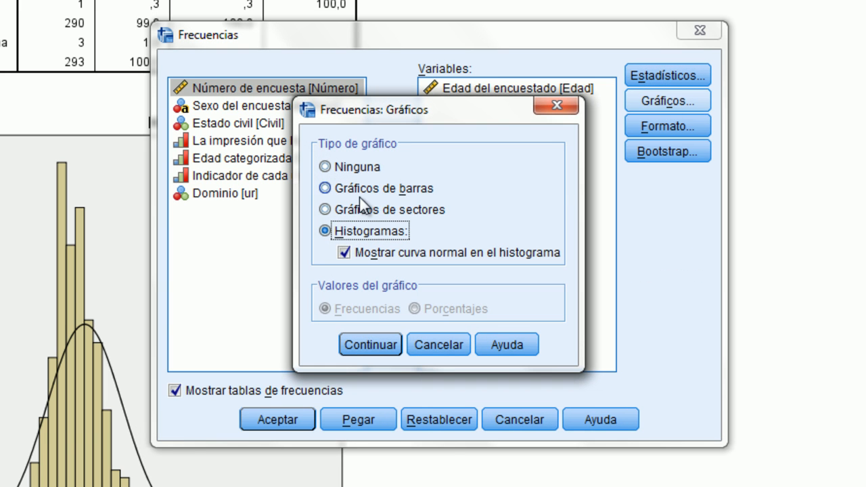
click(548, 109)
Replace Edad del encuestado with Estado civil as the variable to analyse
click(488, 89)
click(398, 229)
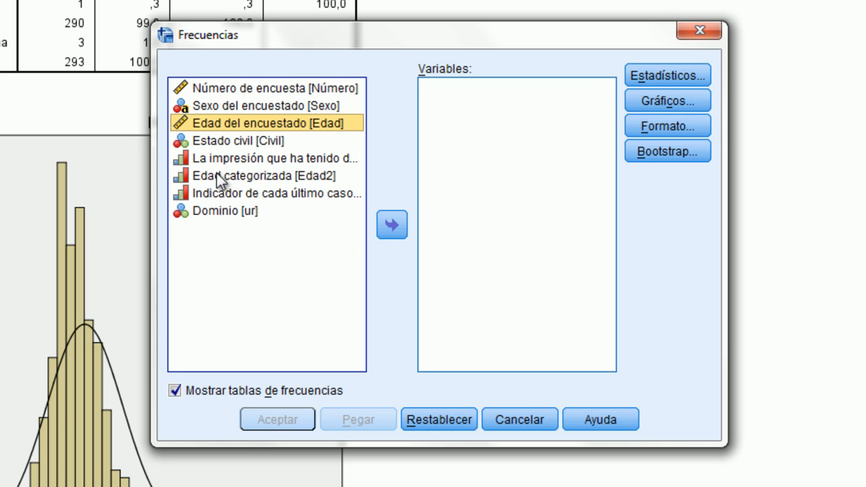
click(208, 143)
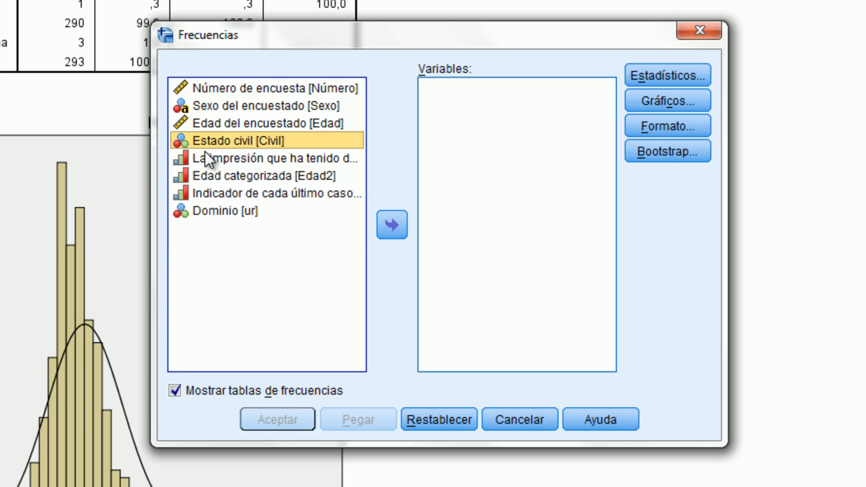
click(391, 228)
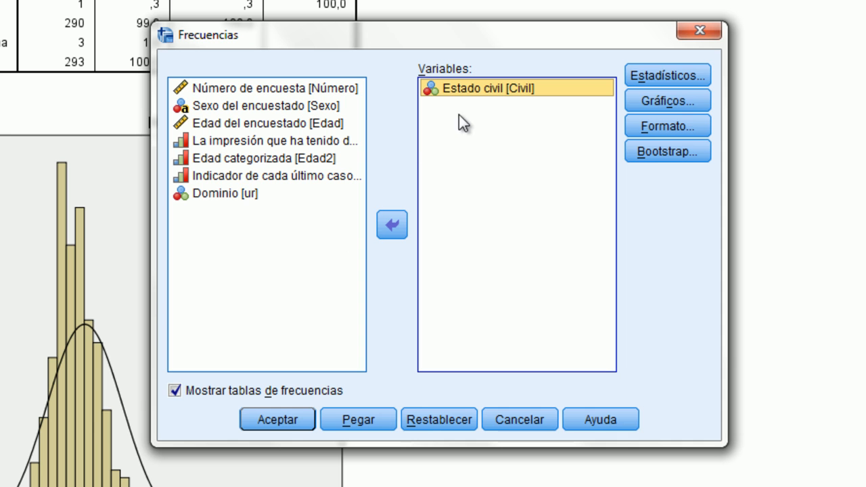
Set the chart type to Gráficos de barras for Estado civil and accept the chart settings
click(668, 101)
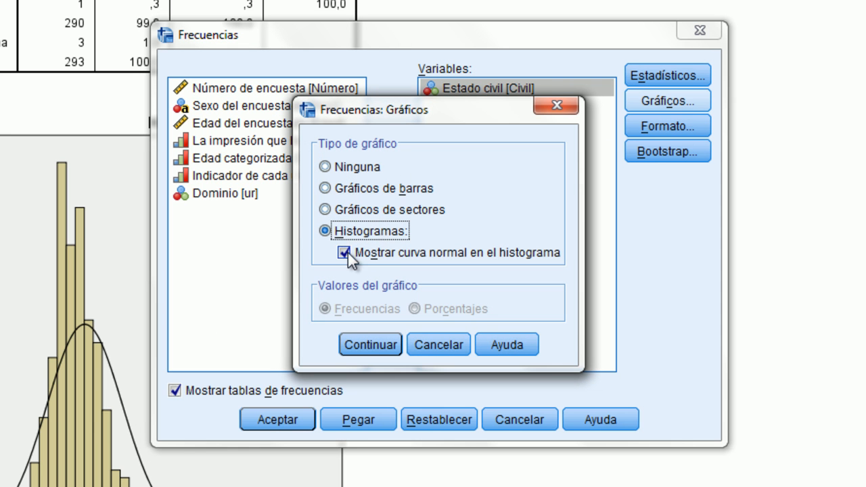
click(331, 189)
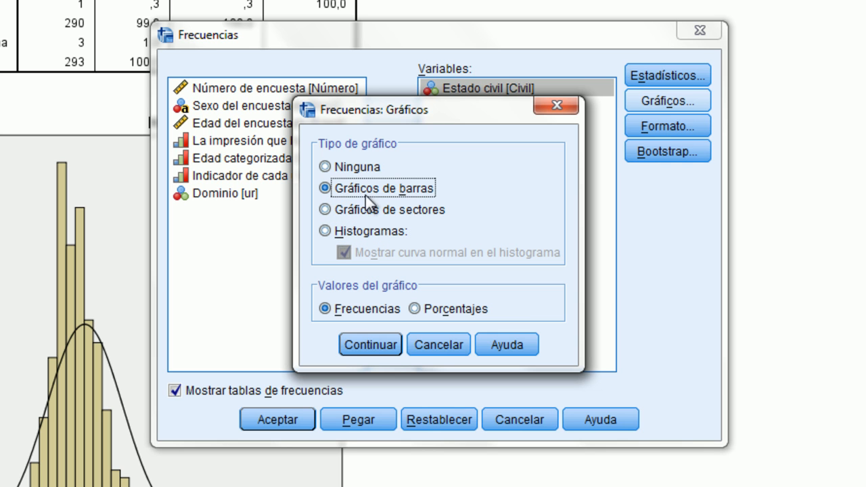
click(374, 346)
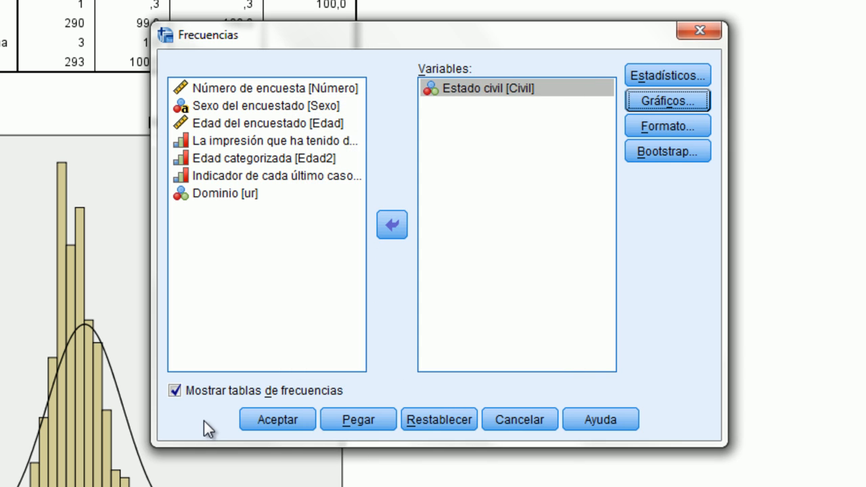
Run the Estado civil analysis without frequency tables and review its Estadísticos table and bar chart
click(195, 393)
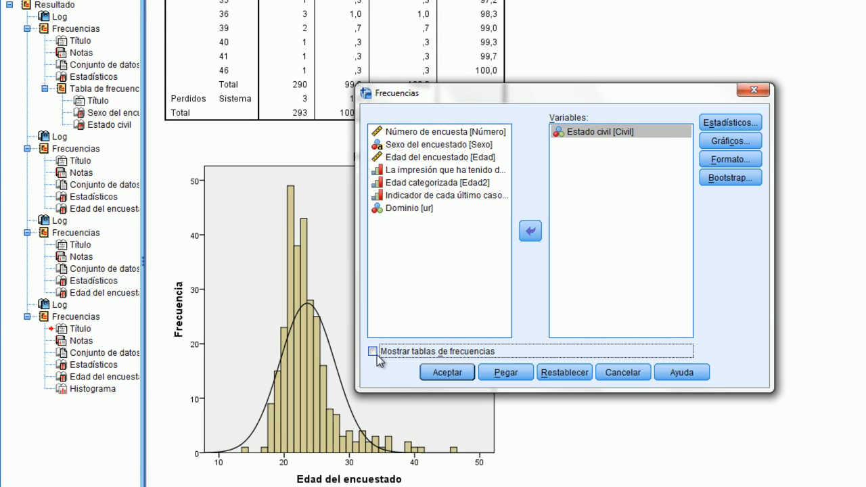
click(447, 374)
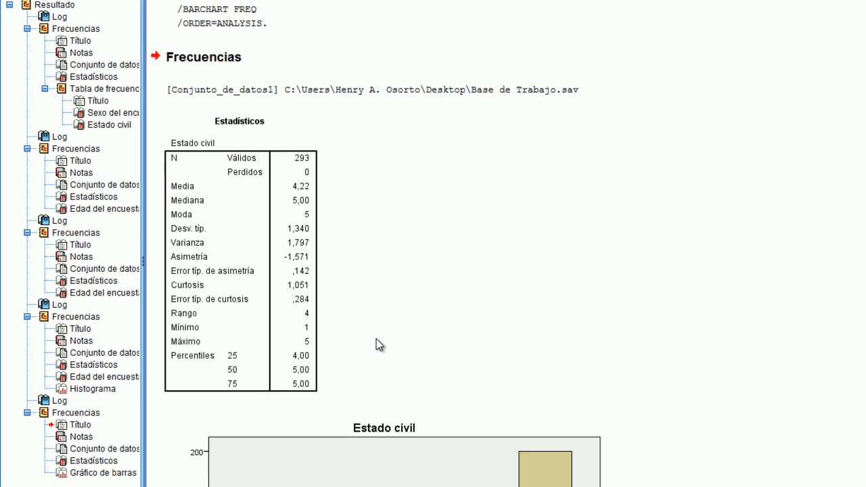
scroll(380, 337, down, 5)
scroll(381, 337, up, 3)
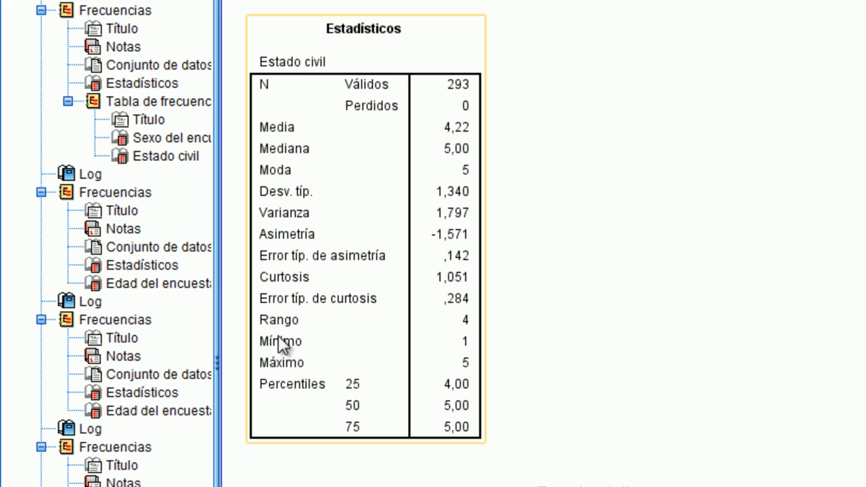
click(438, 51)
click(538, 111)
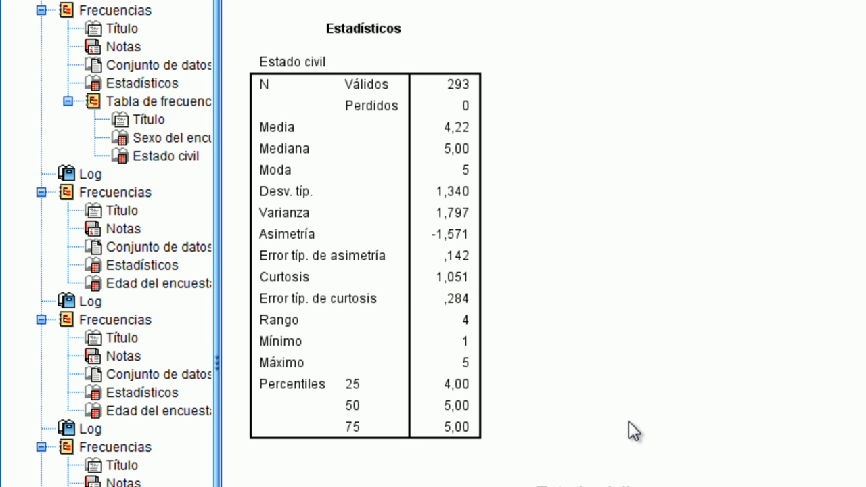
scroll(702, 187, down, 3)
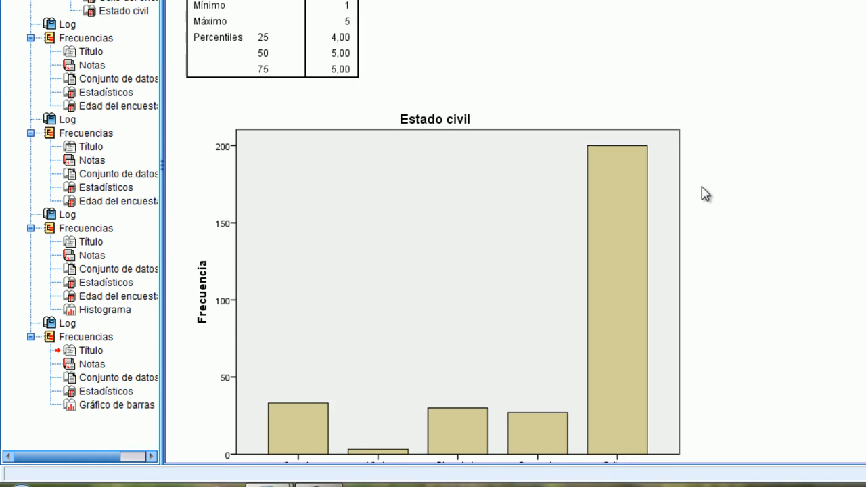
scroll(702, 194, down, 3)
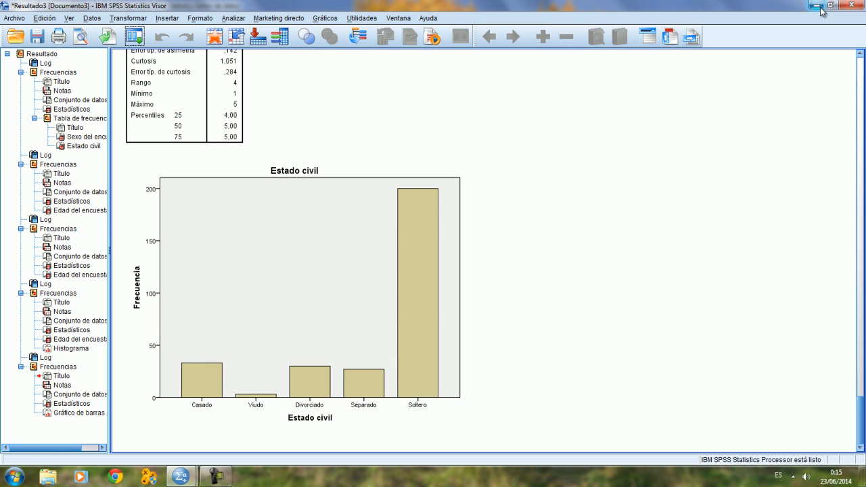
Minimize the results viewer and the Base de Trabajo data editor to show the desktop
click(816, 10)
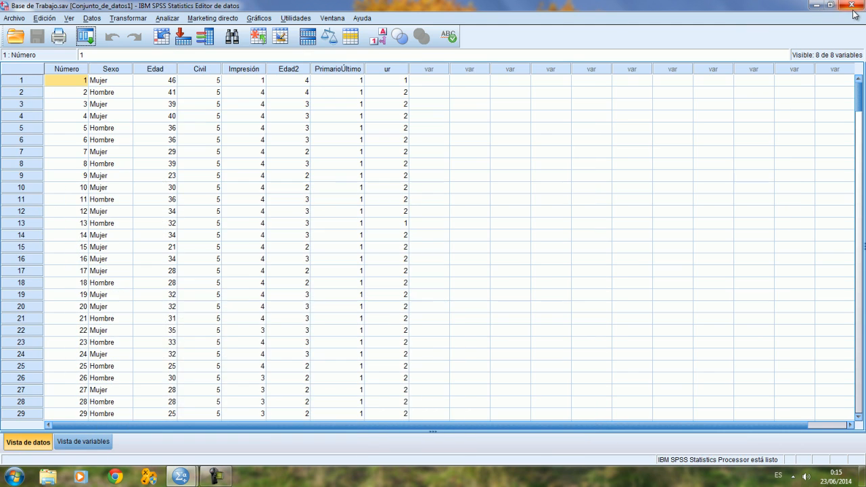
click(814, 8)
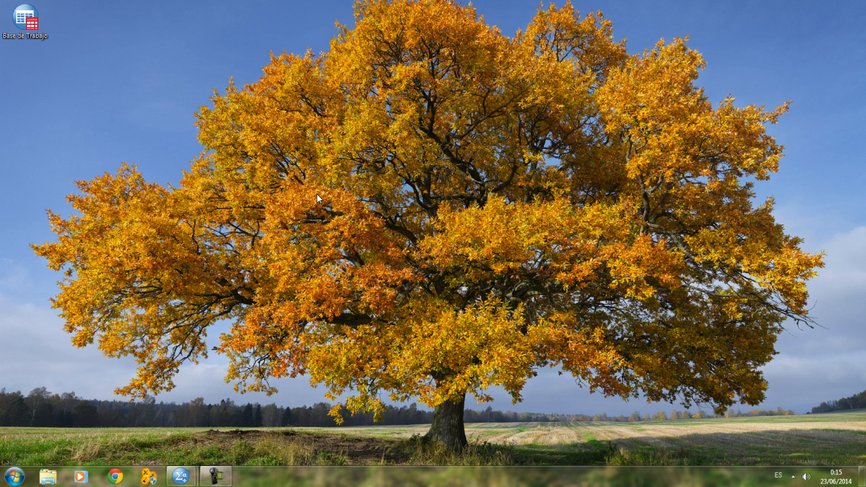